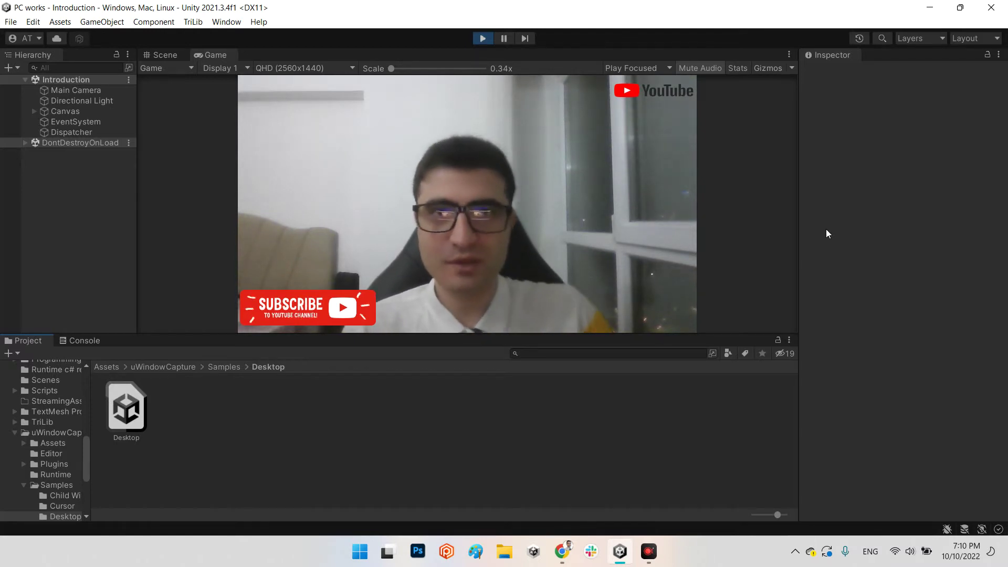
Step: Exit Play mode so the Introduction scene stops running
left_click(482, 39)
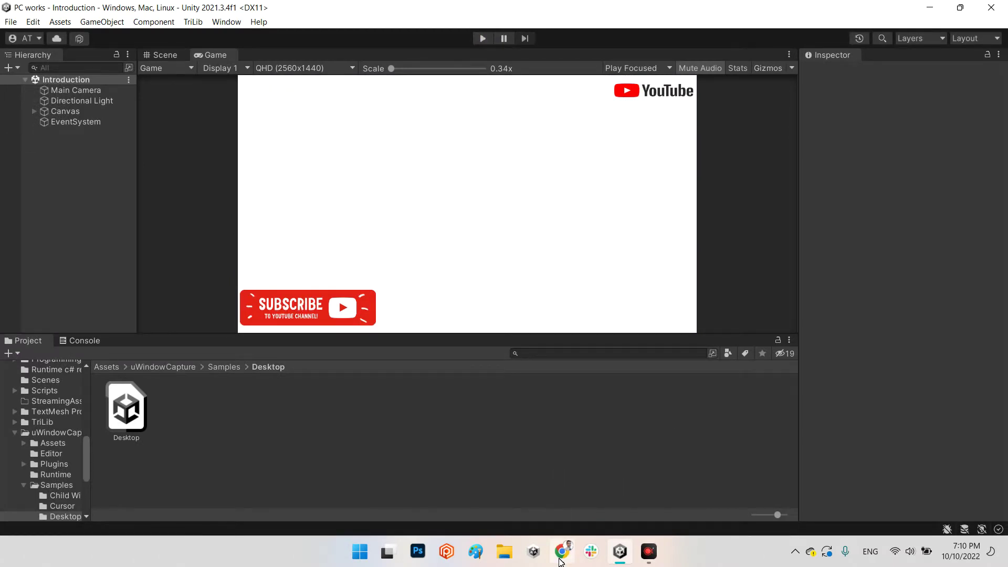
mouse_move(561, 561)
Step: Bring up the uWindowCapture GitHub page and read through its README
left_click(560, 562)
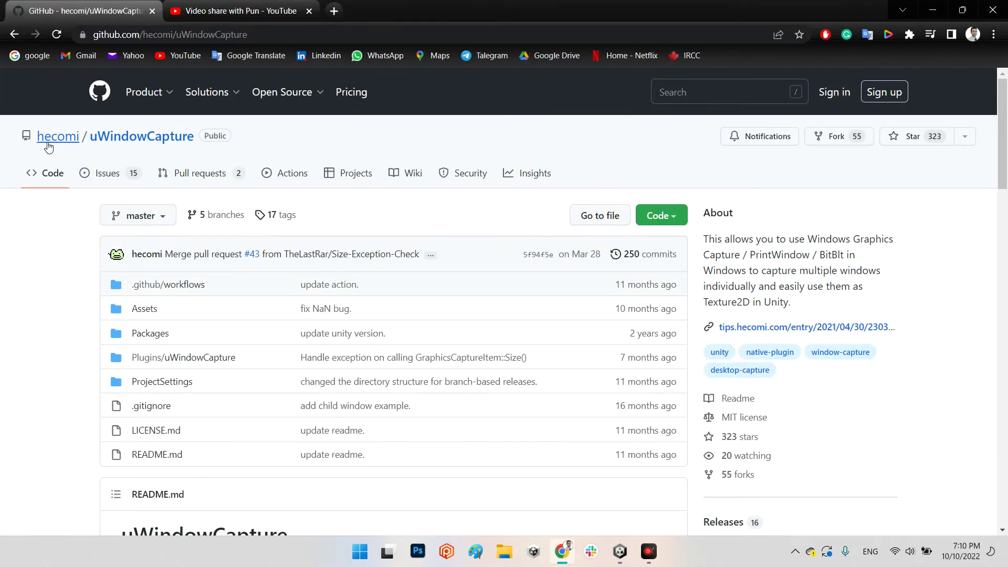
mouse_move(74, 146)
scroll(473, 219, "down", 6)
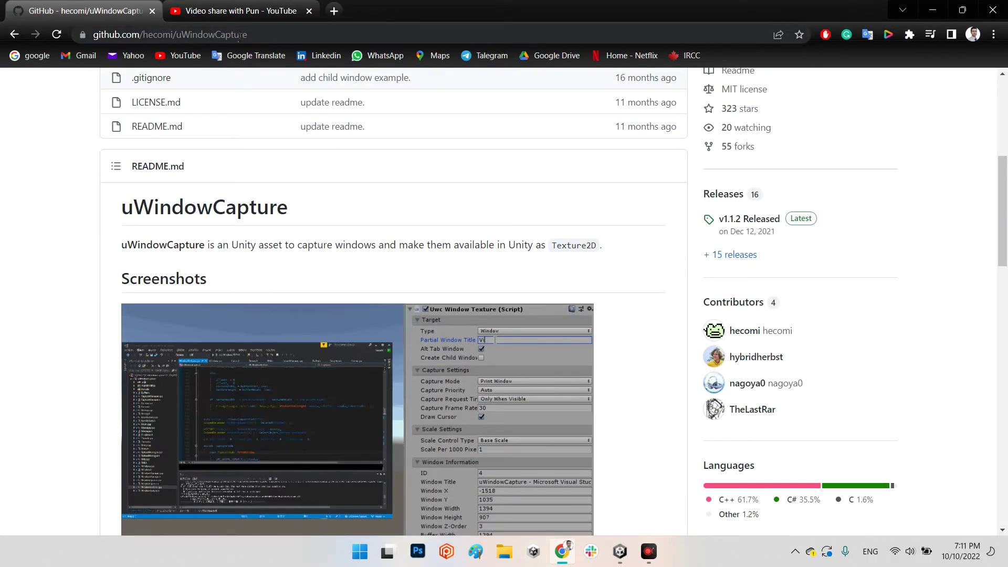
scroll(677, 305, "down", 1)
scroll(677, 304, "down", 15)
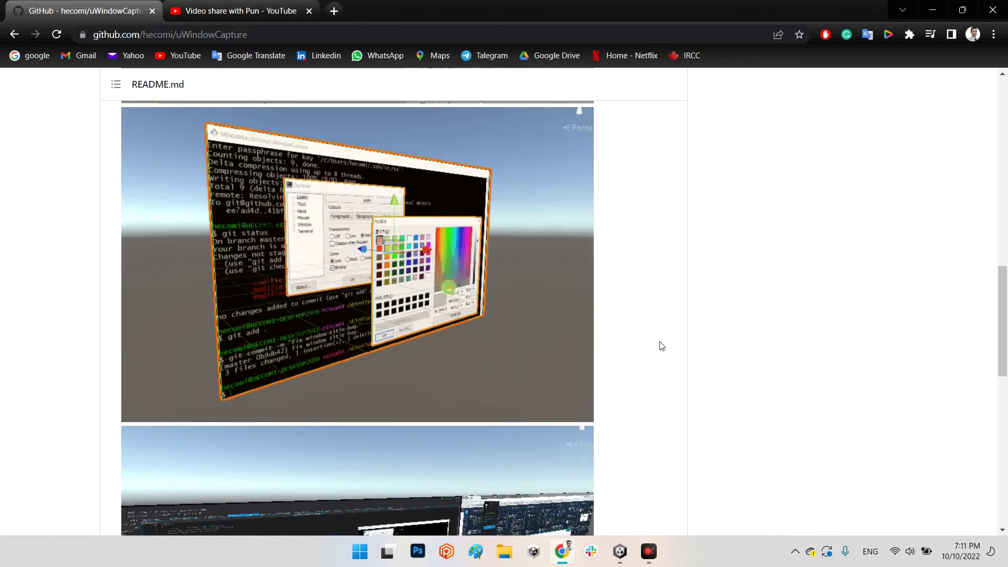
scroll(659, 350, "down", 6)
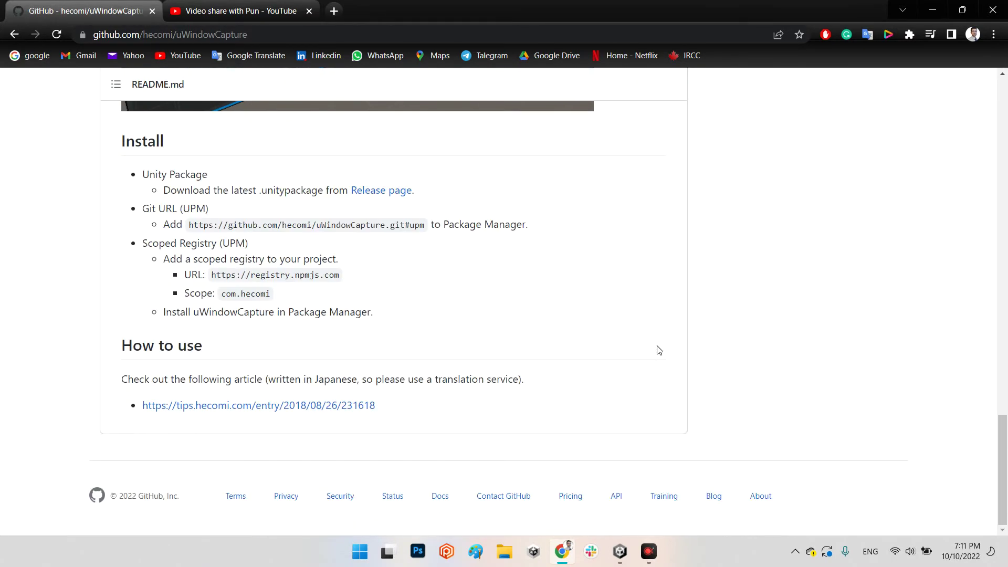
scroll(659, 349, "up", 9)
scroll(660, 348, "up", 20)
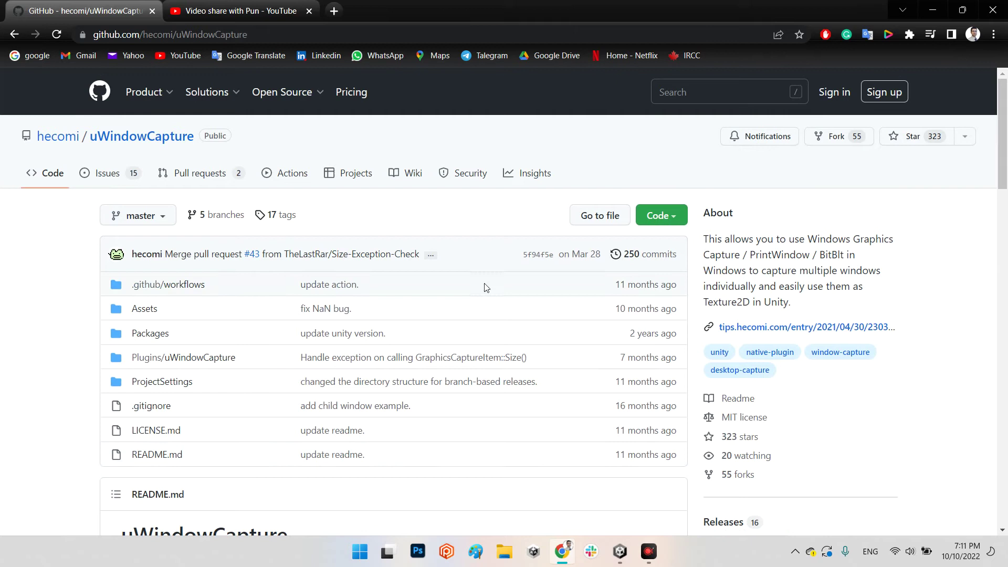
Step: Check the repository's Code clone options, then open the Assets folder
left_click(659, 216)
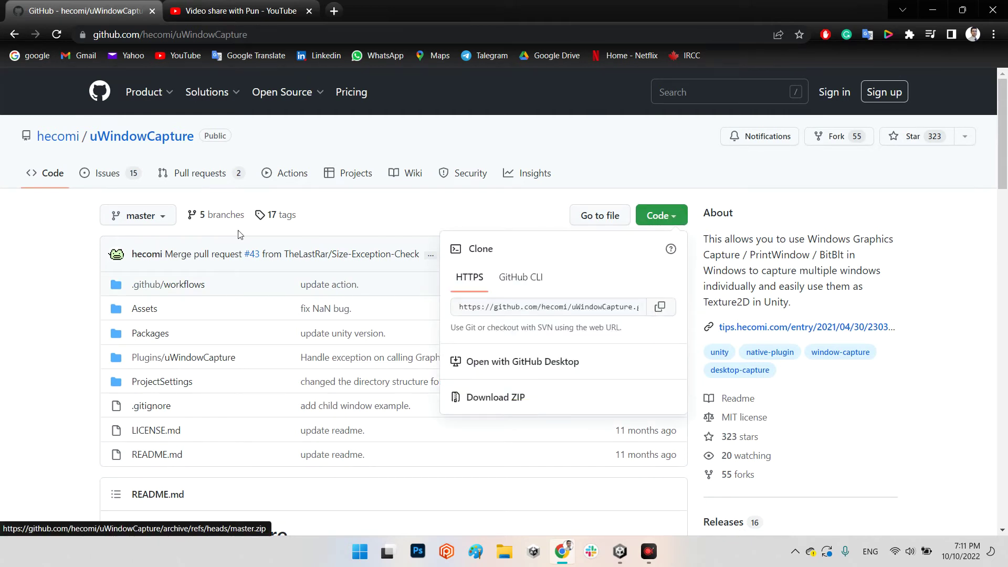
left_click(333, 208)
left_click(142, 310)
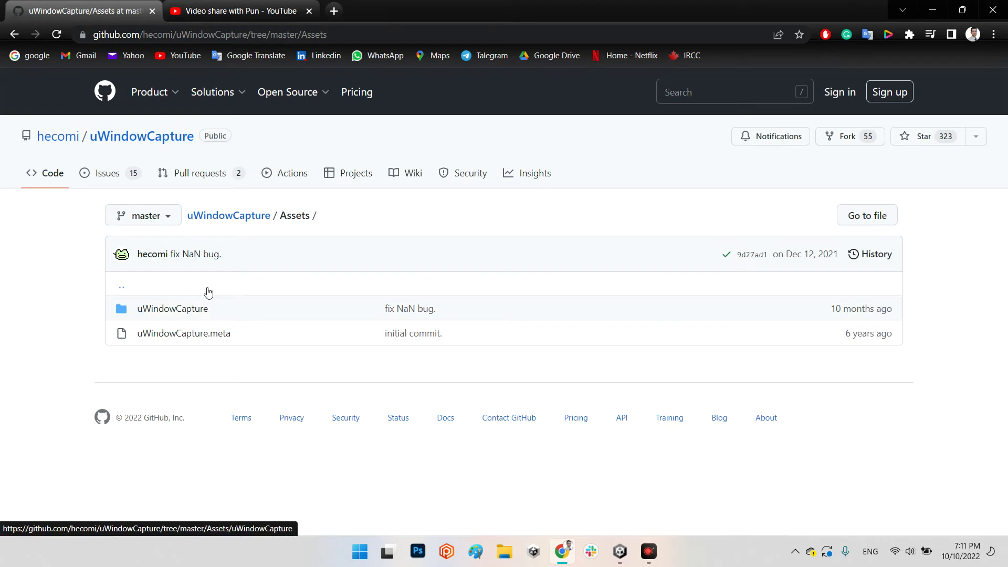
Step: In Unity's Project panel, browse the uWindowCapture Samples, checking the Child Windows and Cursor folders
left_click(622, 551)
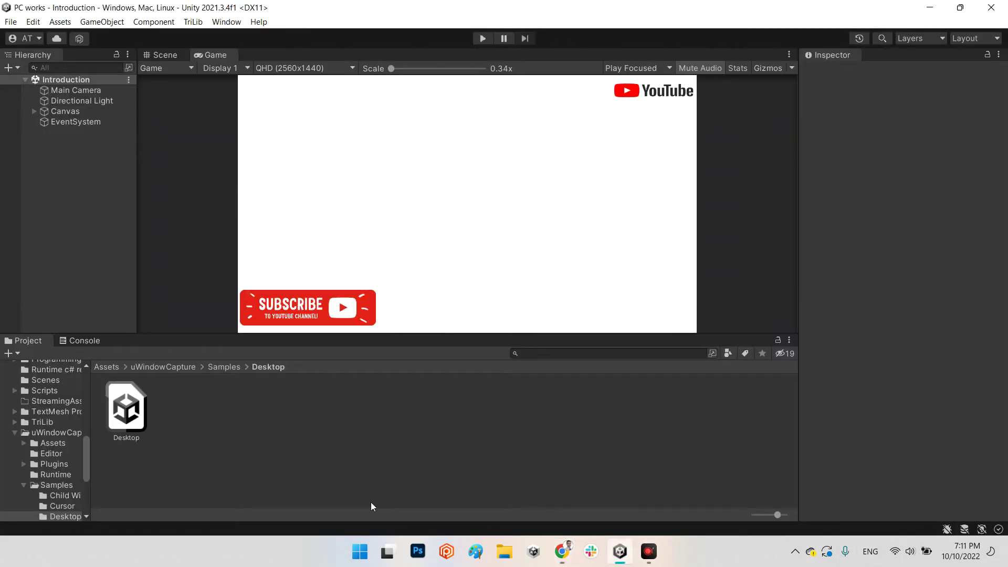
left_click(138, 368)
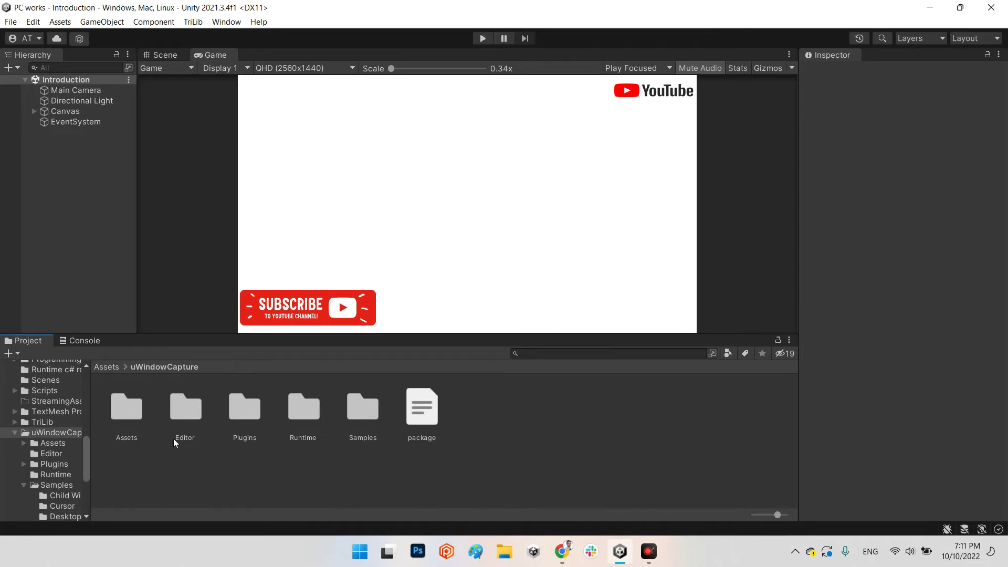
double_click(363, 407)
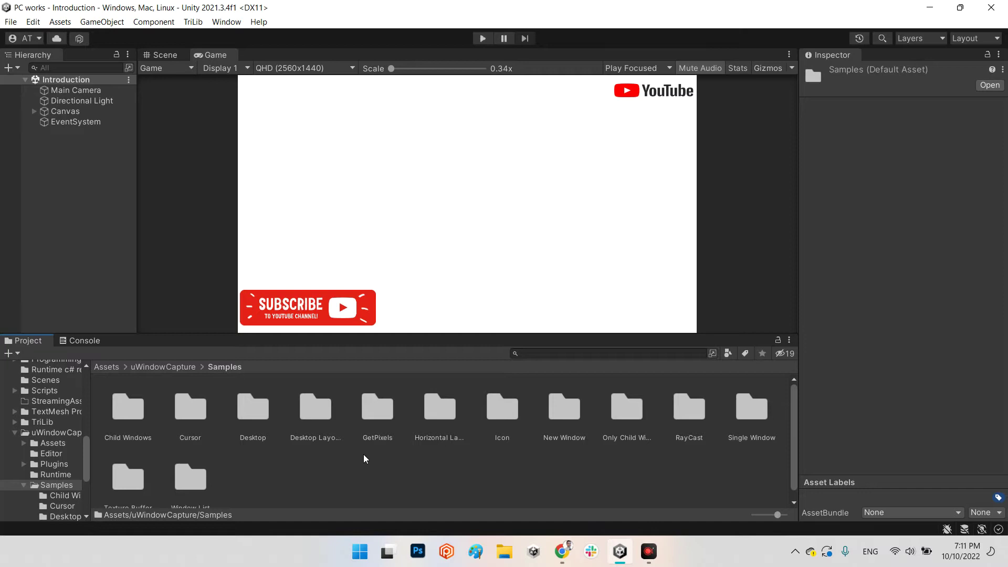
double_click(133, 412)
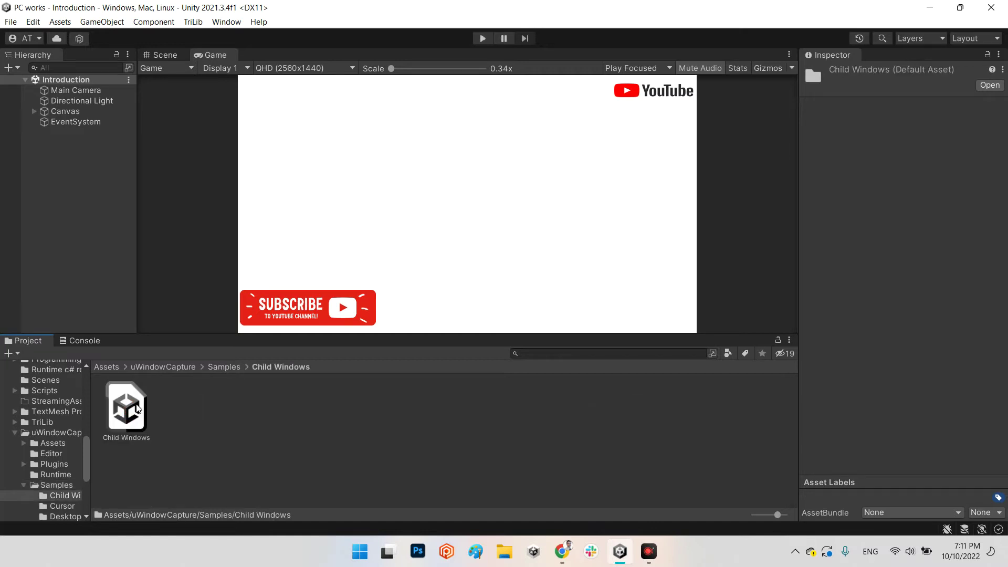
left_click(219, 367)
double_click(202, 400)
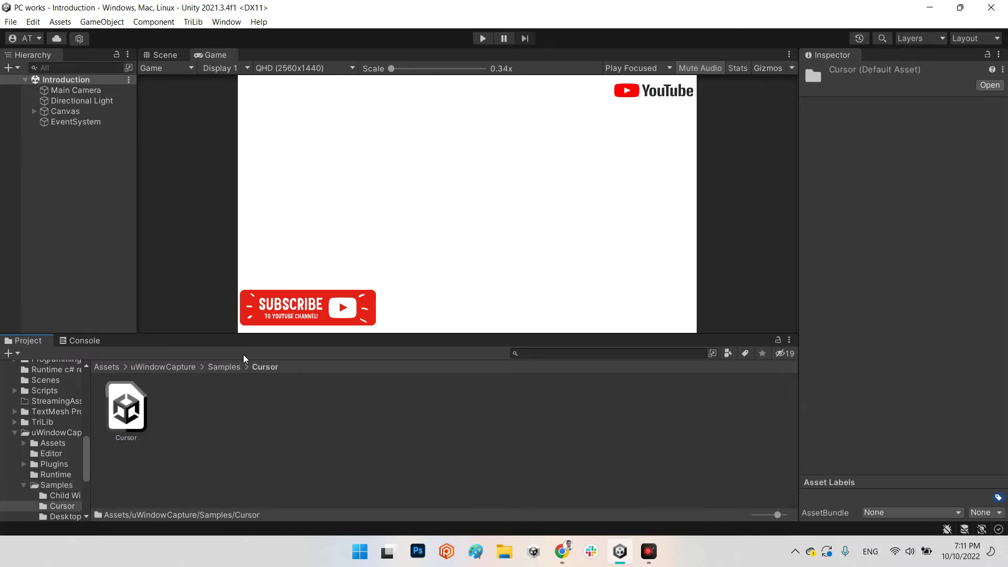
left_click(227, 368)
Step: Open the Desktop sample folder and load its Desktop scene
left_click(330, 418)
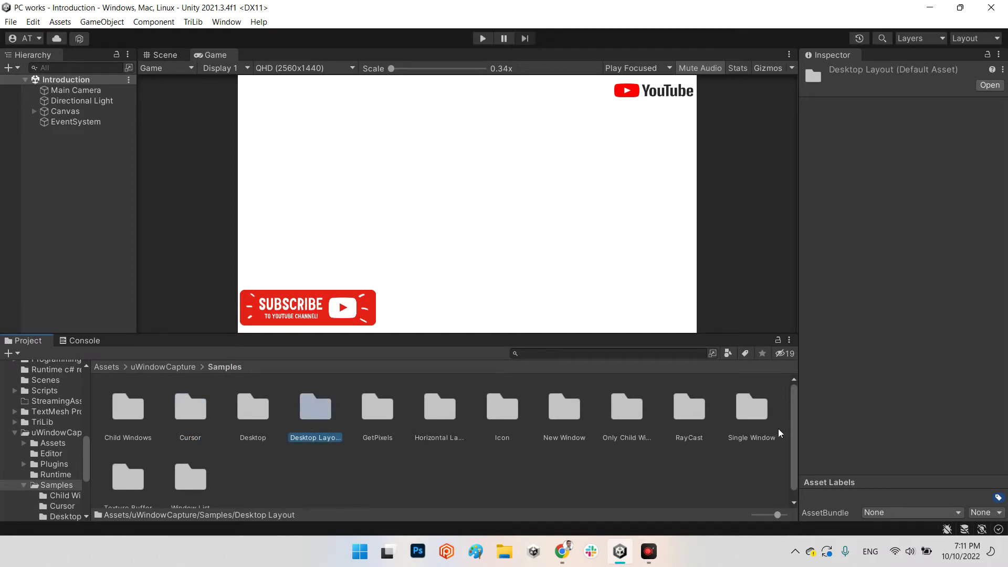
scroll(670, 471, "down", 1)
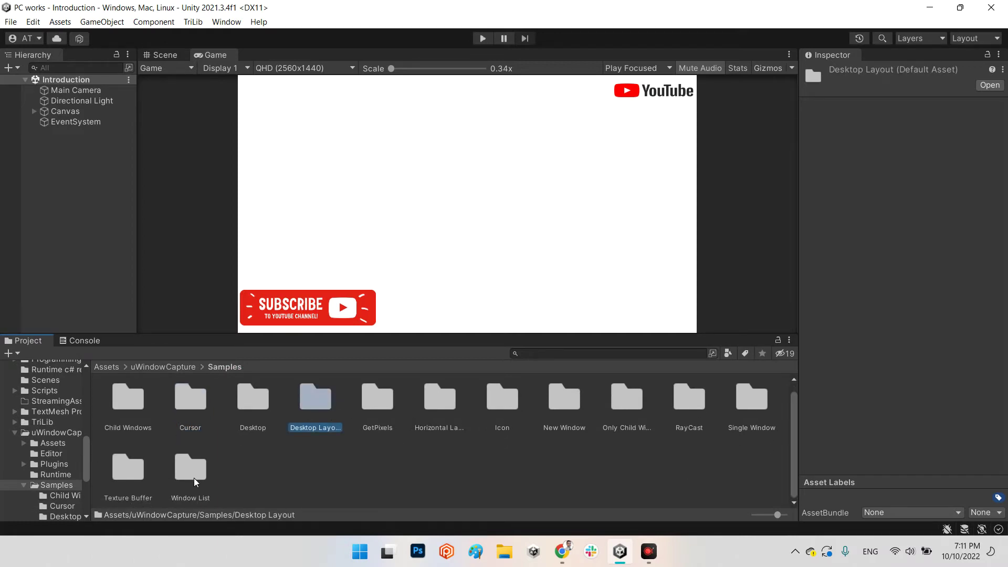
double_click(247, 401)
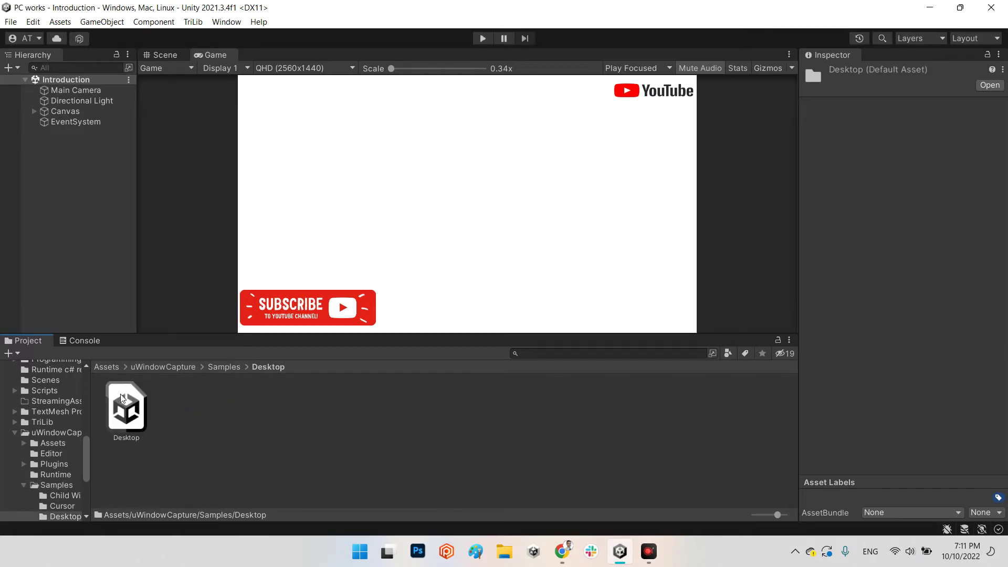
double_click(129, 404)
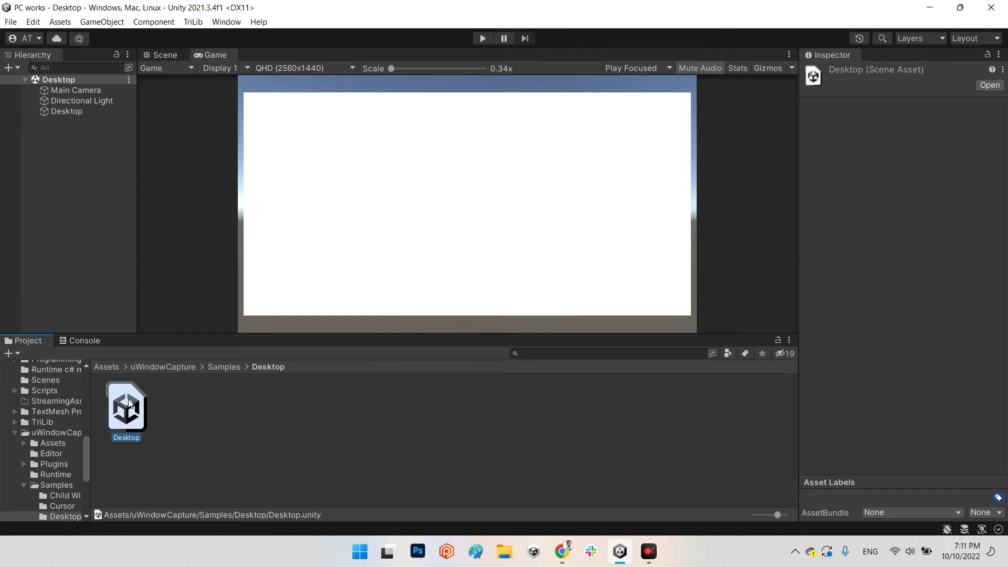
left_click(76, 92)
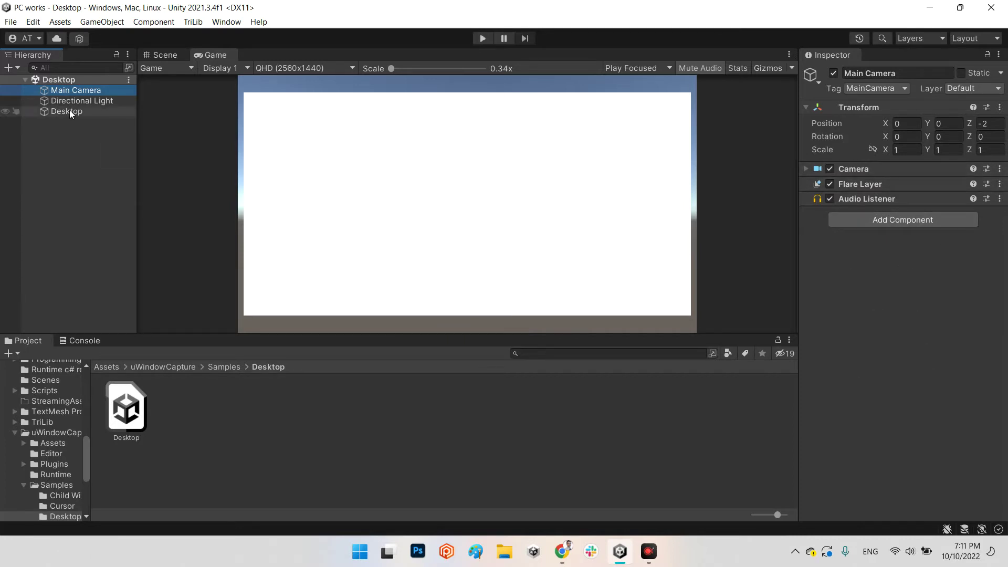
left_click(54, 112)
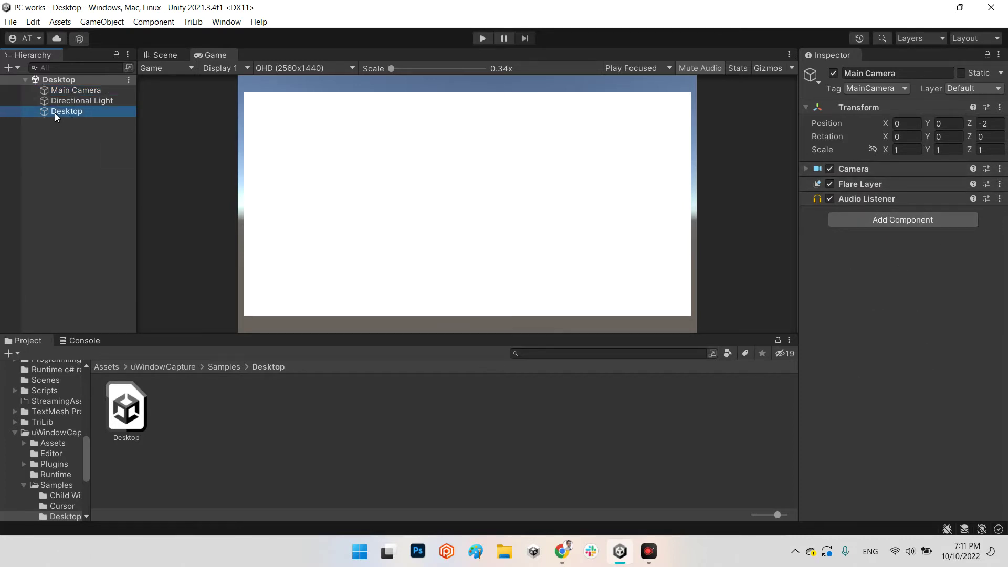
left_click(165, 55)
key("f")
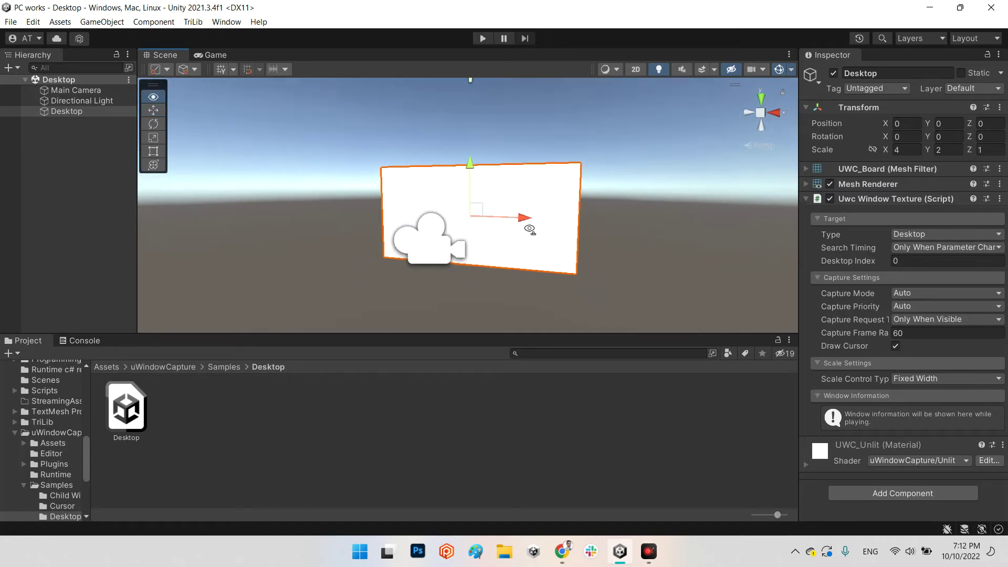
left_click_drag(516, 231, 769, 225, "alt")
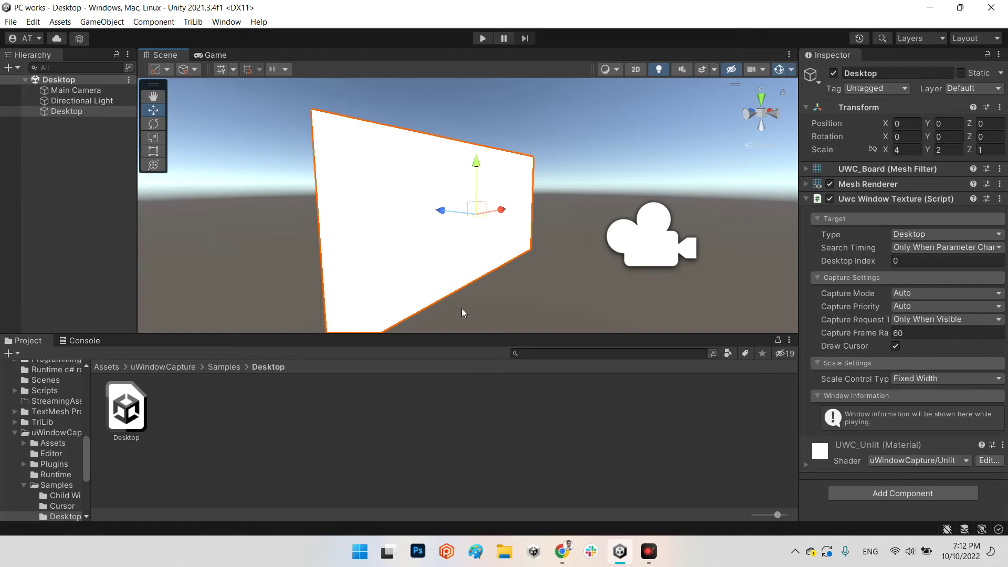
left_click_drag(461, 310, 394, 239, "alt")
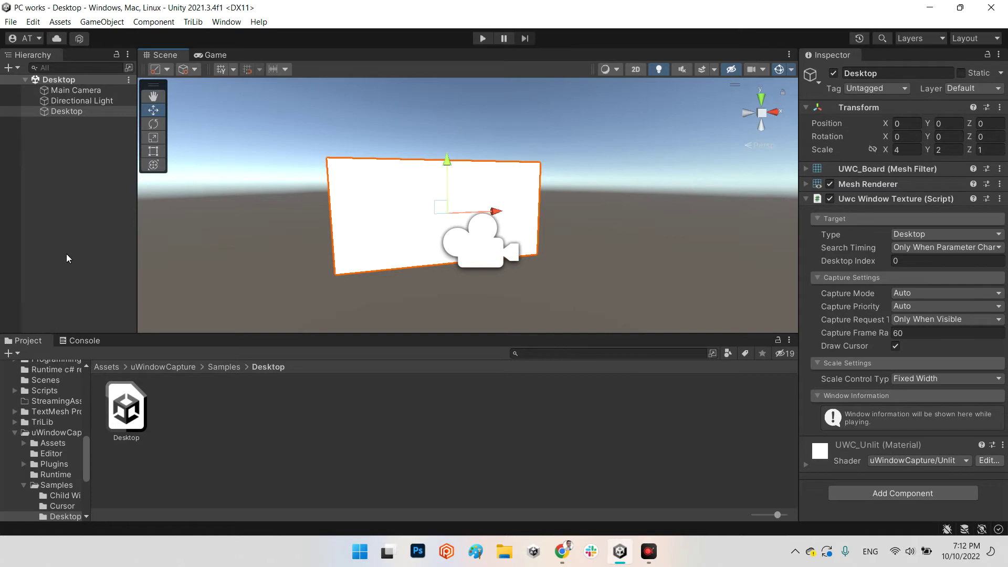
left_click(210, 54)
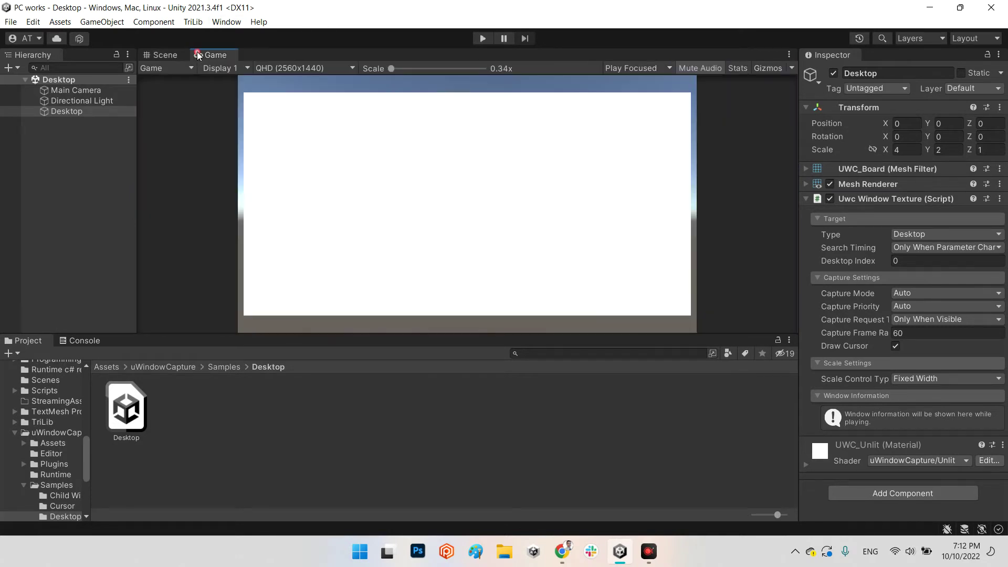
left_click(482, 39)
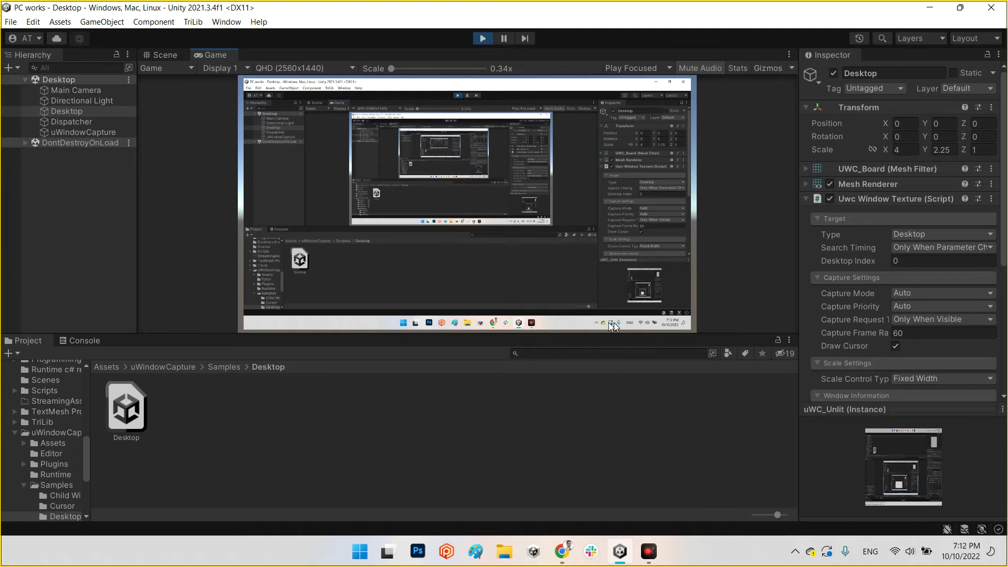
left_click(960, 7)
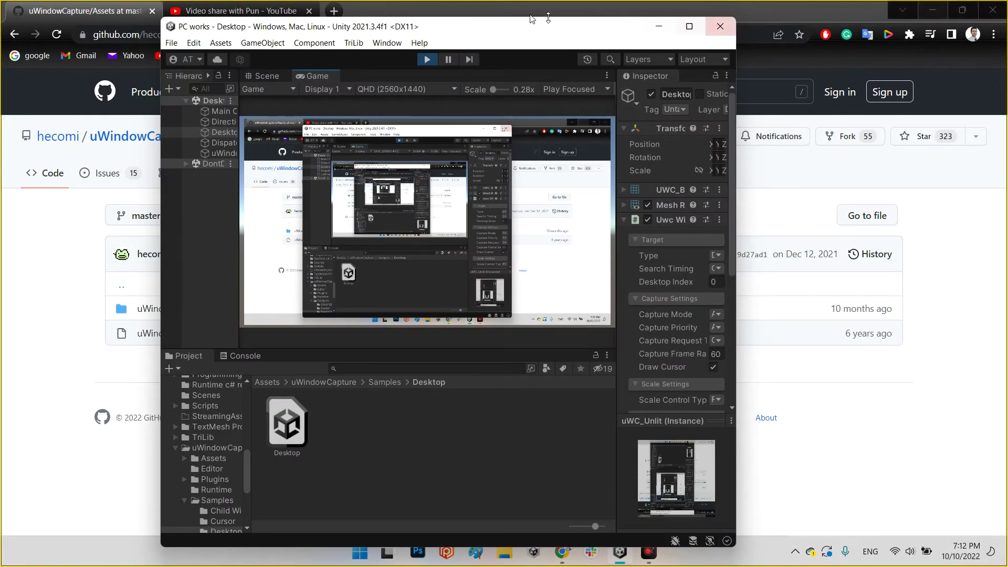
left_click_drag(509, 30, 306, 28)
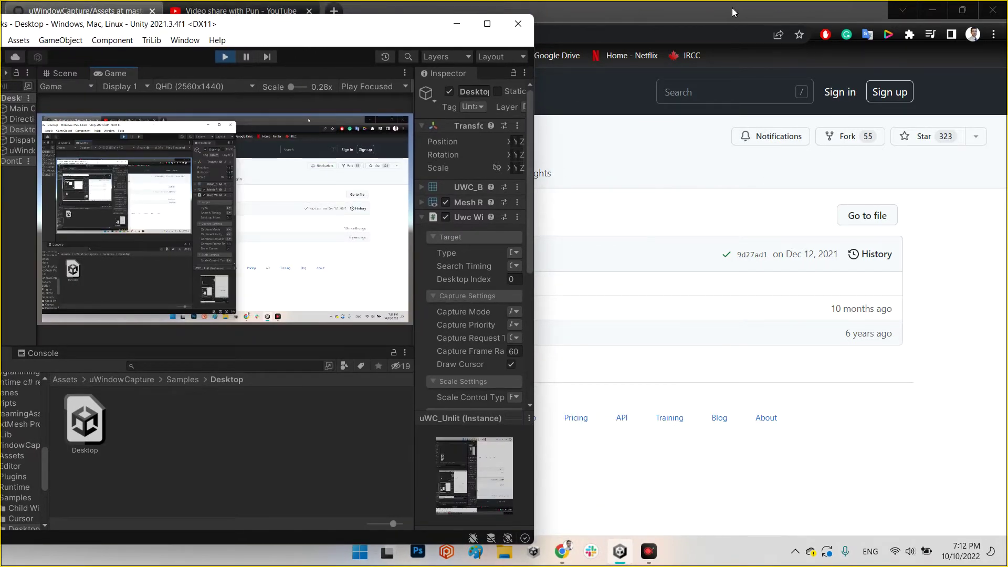
left_click_drag(731, 7, 976, 28)
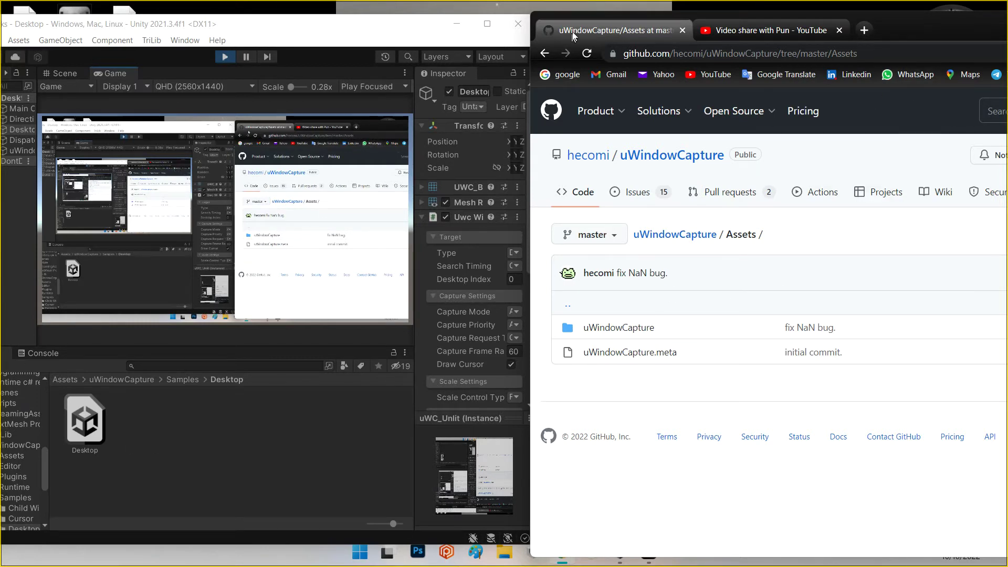
double_click(940, 30)
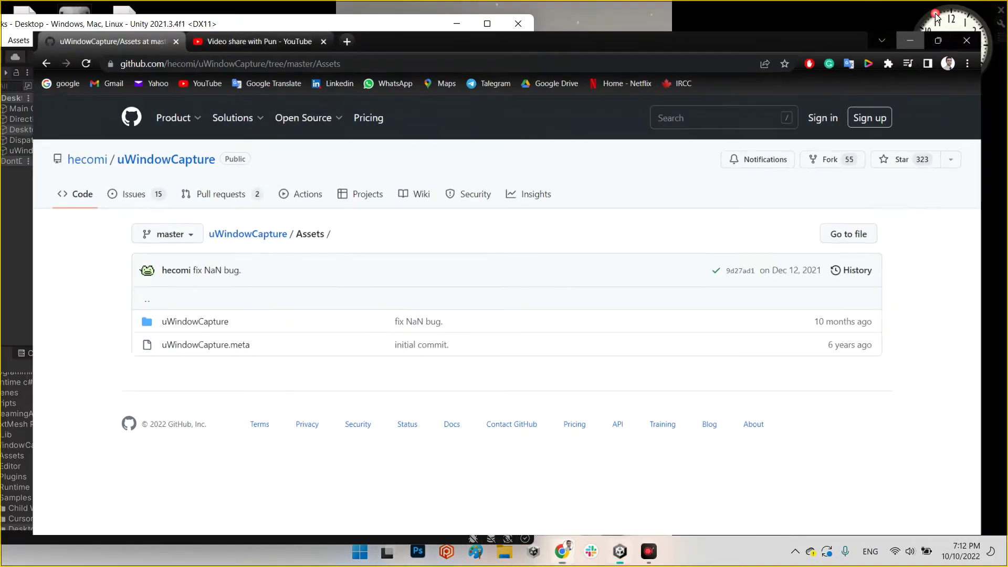
left_click(909, 41)
mouse_move(778, 139)
left_mouse_down()
mouse_move(630, 399)
mouse_move(779, 150)
left_mouse_up()
right_click(781, 148)
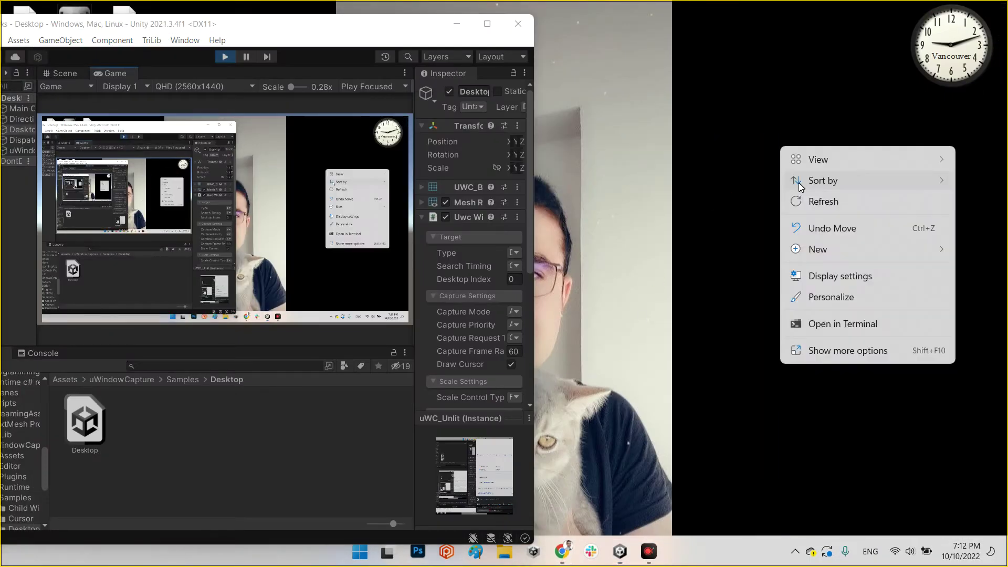
left_click(805, 201)
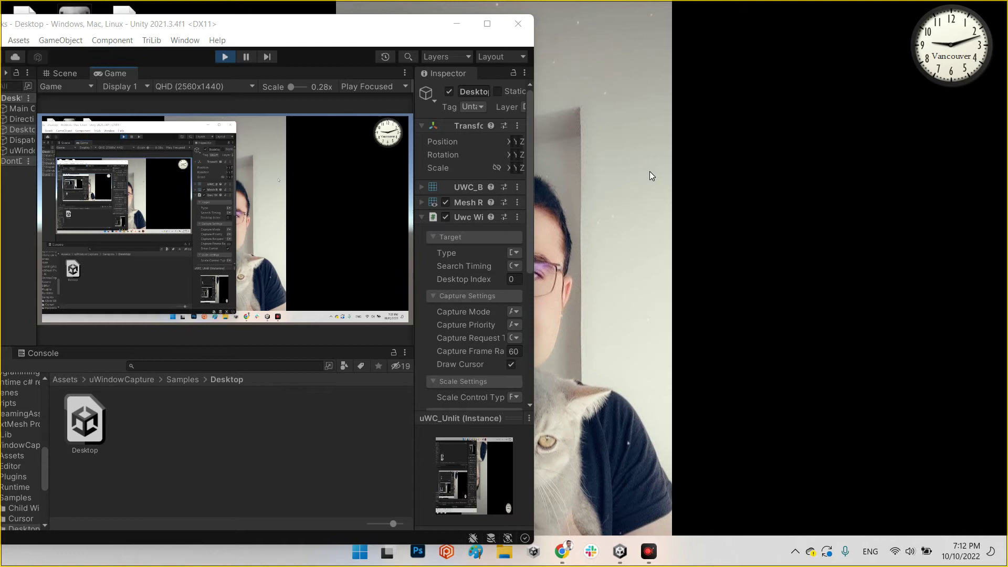
key("super+e")
left_click_drag(405, 52, 761, 128)
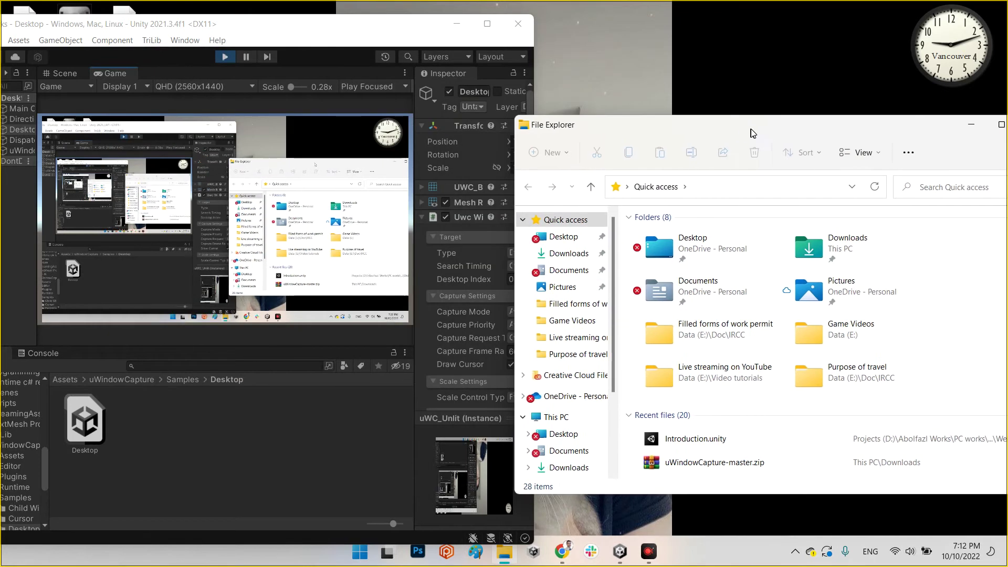
left_click(556, 417)
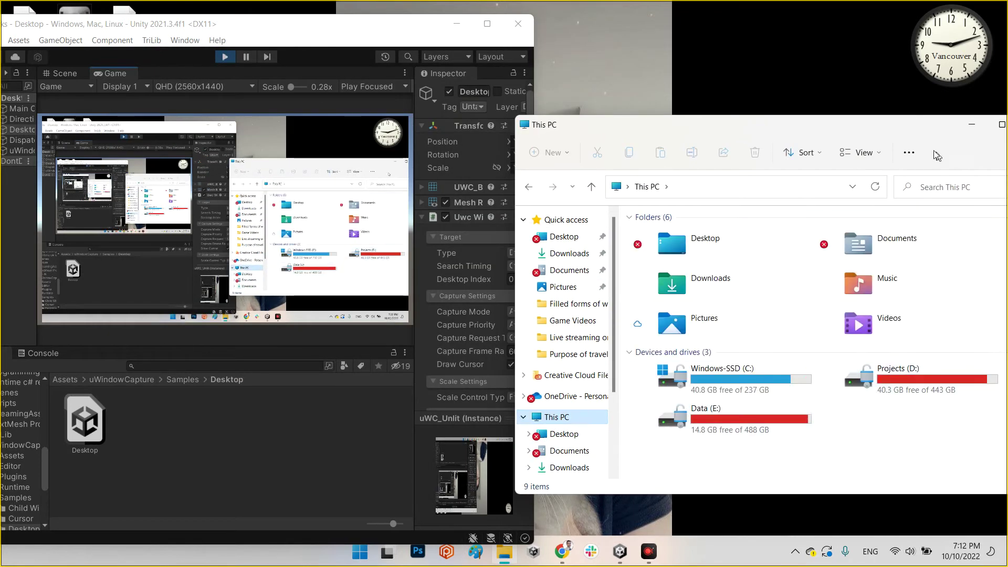
left_click_drag(899, 124, 810, 125)
left_click(942, 124)
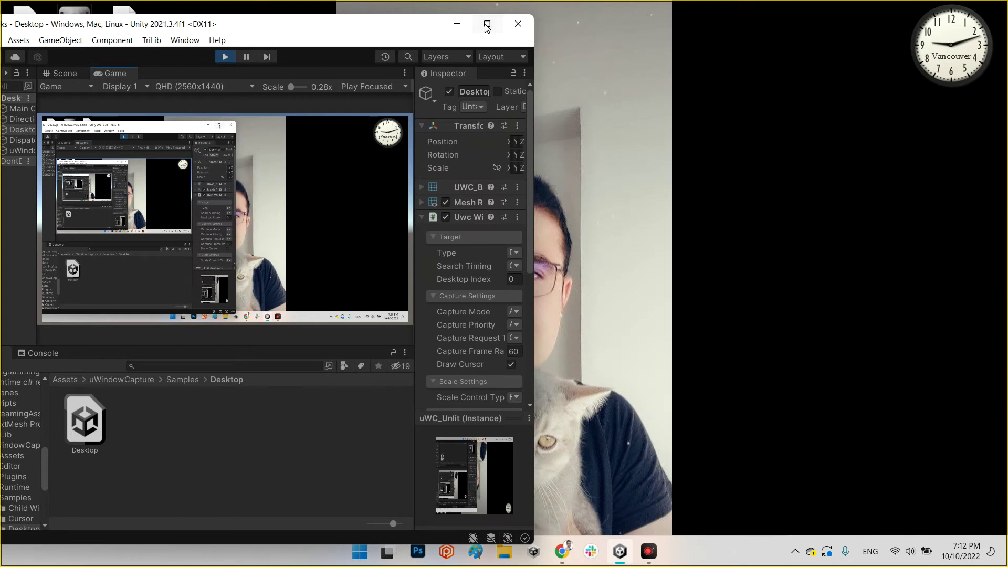
left_click(488, 24)
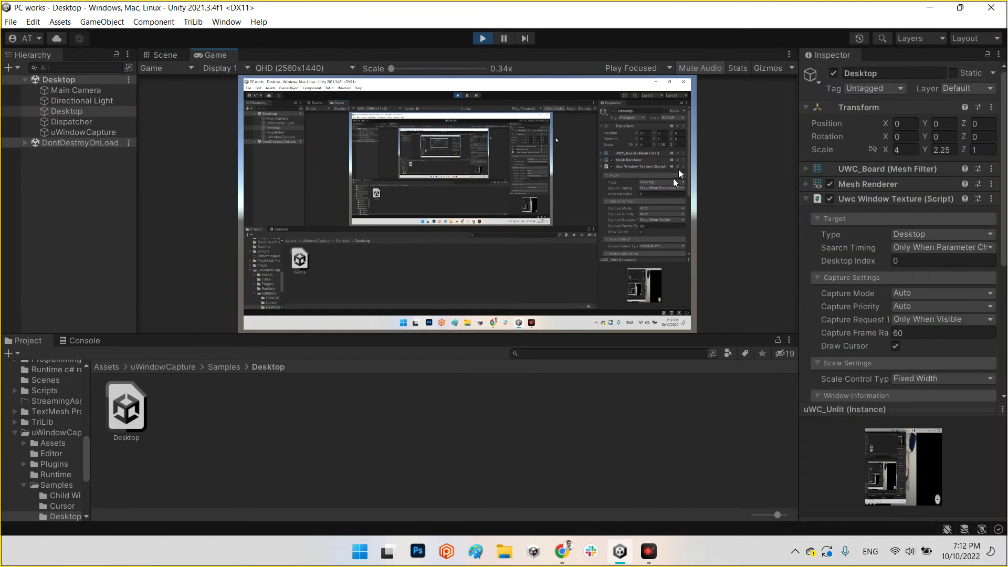
left_click(479, 39)
Step: In Chrome, go to the uWindowCapture repository's main page
left_click(561, 551)
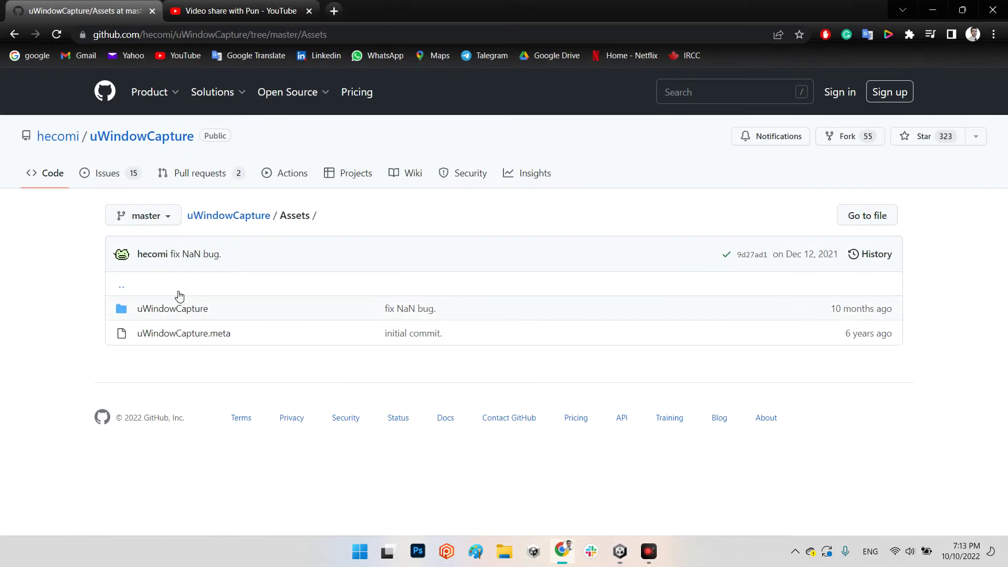
left_click(209, 217)
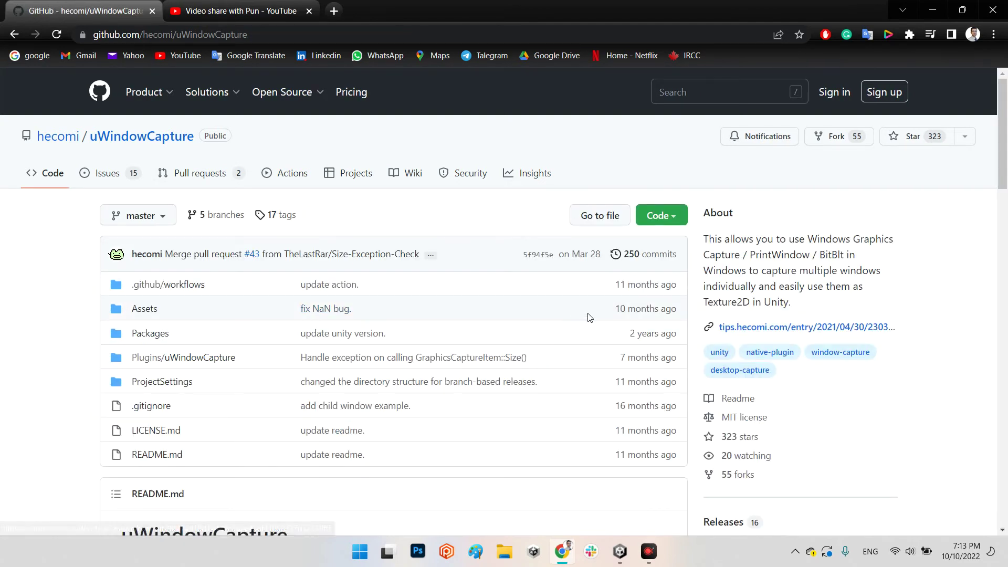
scroll(604, 317, "down", 3)
scroll(735, 317, "up", 3)
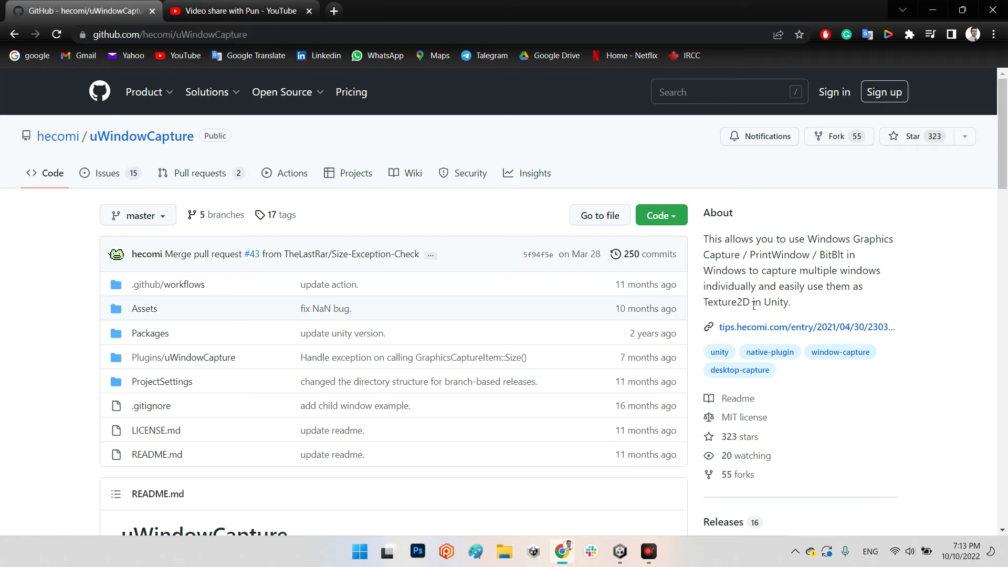
Step: Scroll through the uWindowCapture README, then minimize Chrome to return to Unity
scroll(964, 321, "down", 6)
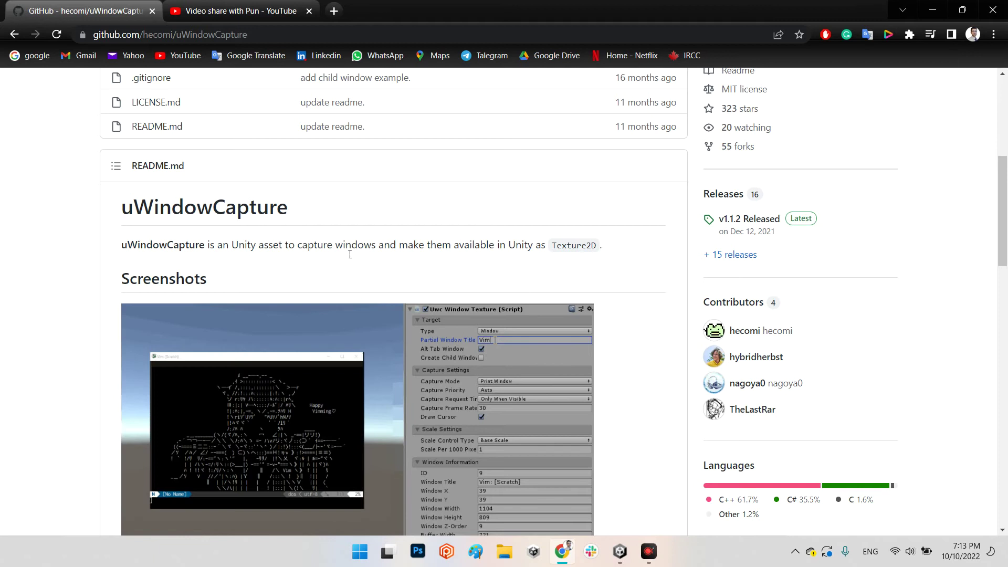
scroll(585, 280, "down", 10)
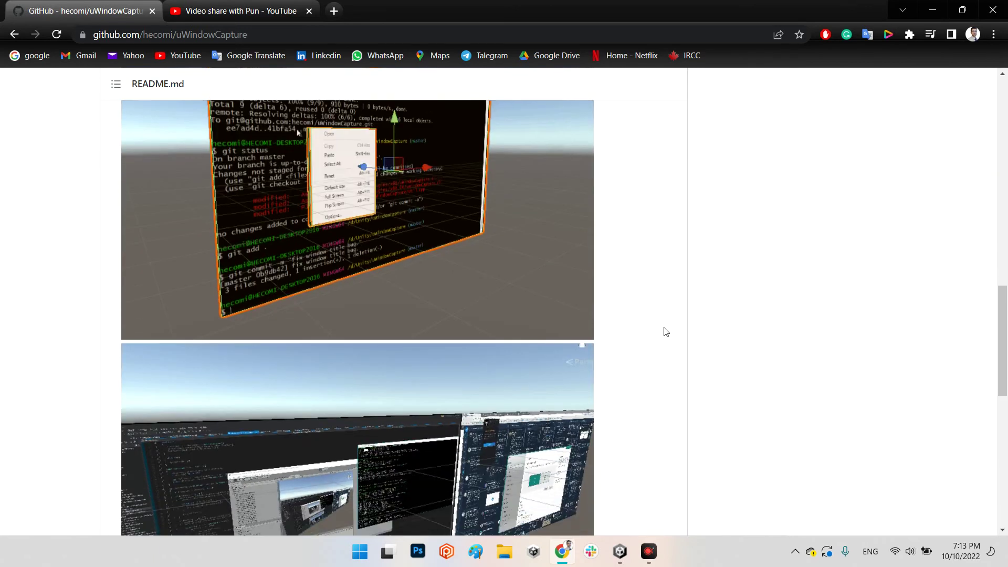
scroll(666, 332, "down", 7)
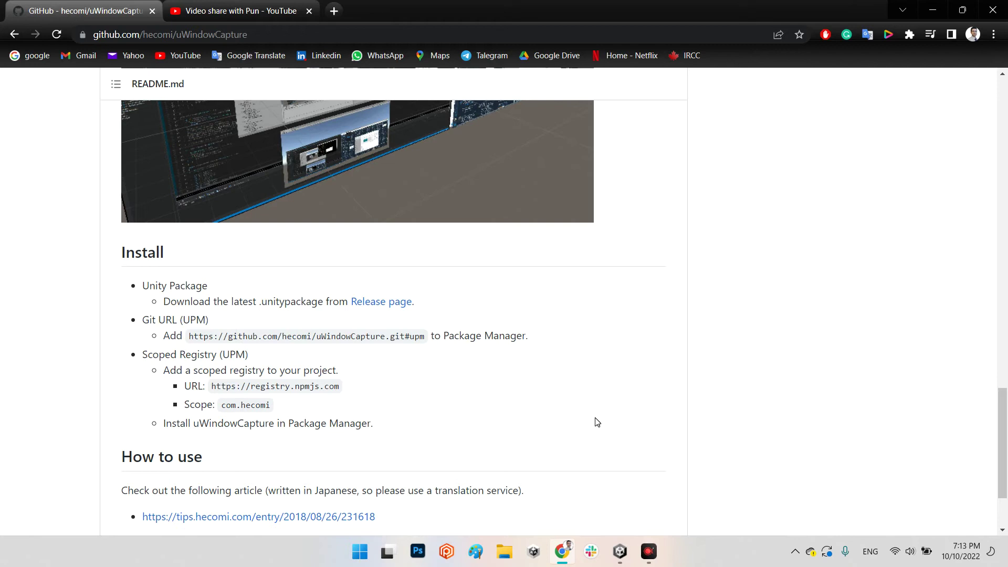
scroll(597, 422, "up", 15)
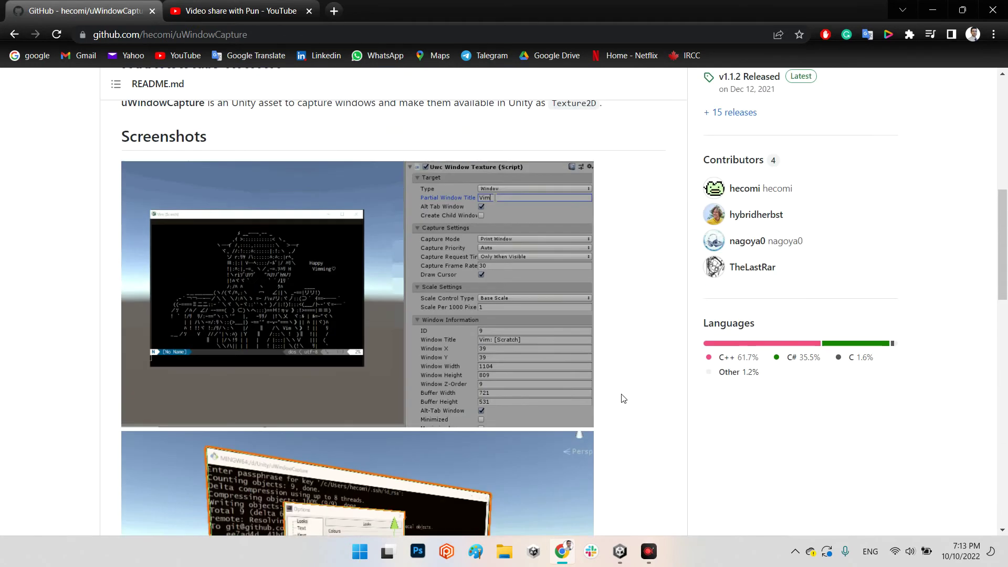
scroll(628, 368, "up", 4)
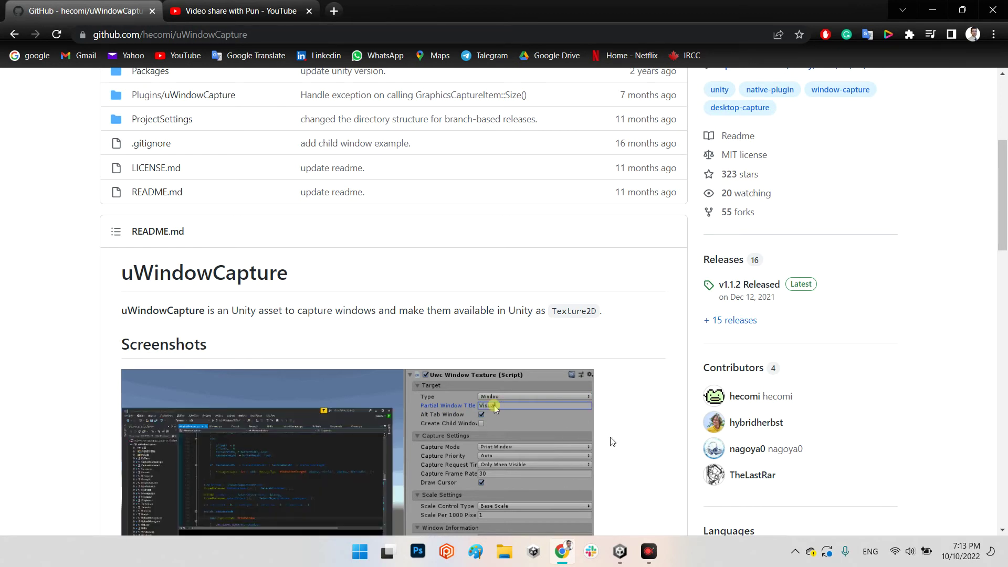
scroll(596, 412, "up", 3)
left_click(932, 11)
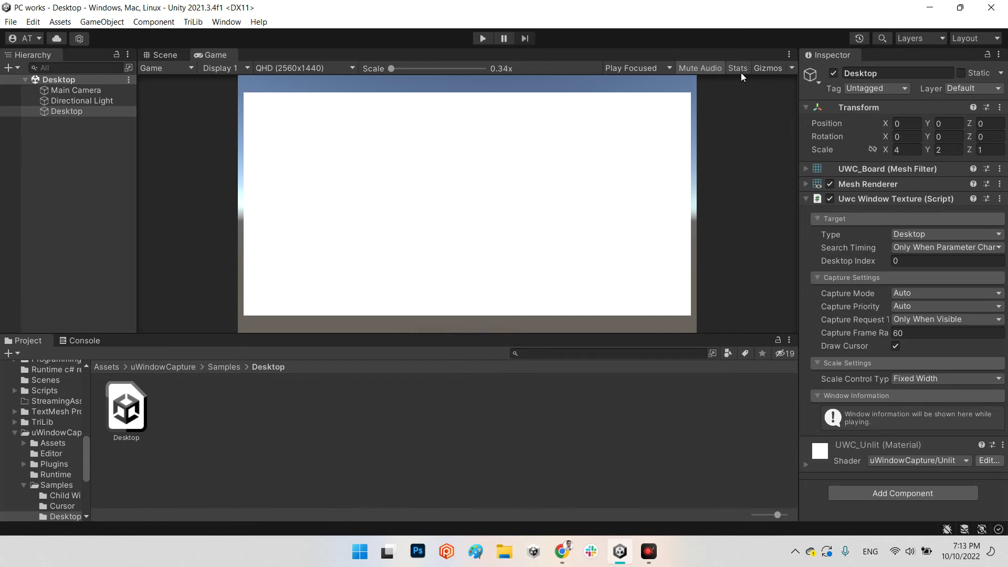
Step: Bring Chrome back in front of Unity to reach the 'Video share with Pun' YouTube page
left_click(570, 546)
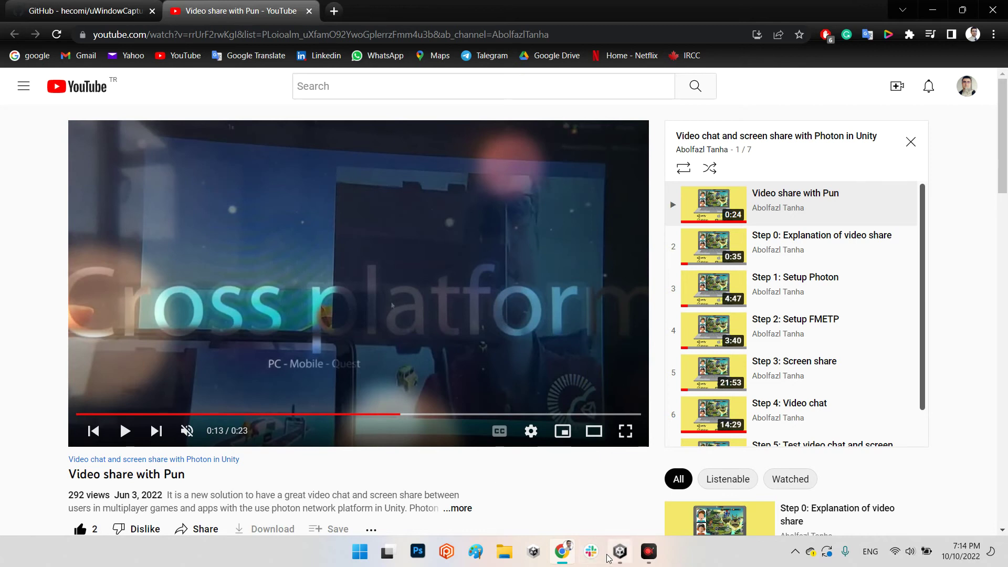
Step: Select the Desktop object in Unity's Hierarchy, then return to the YouTube video
left_click(619, 551)
left_click(59, 112)
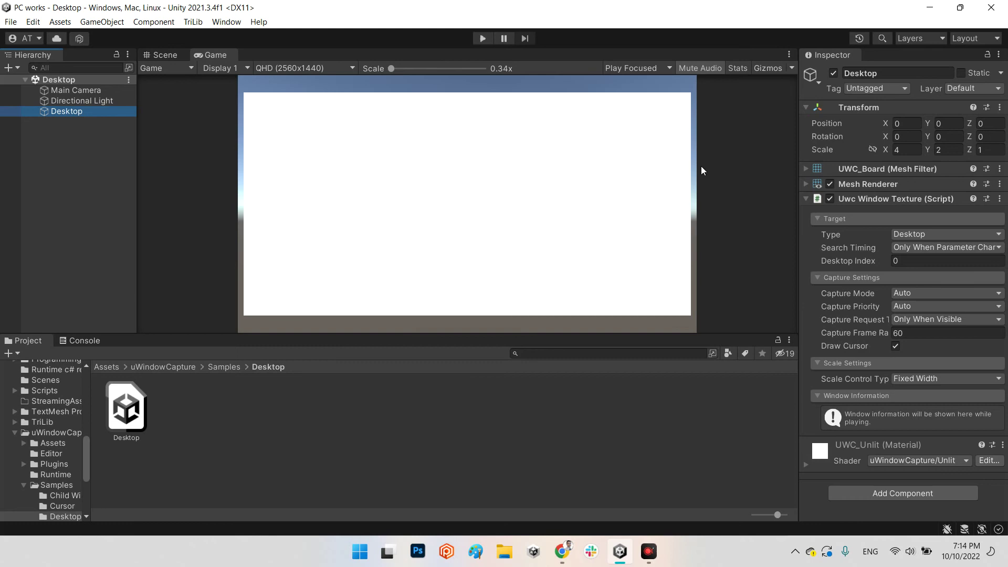
left_click(562, 551)
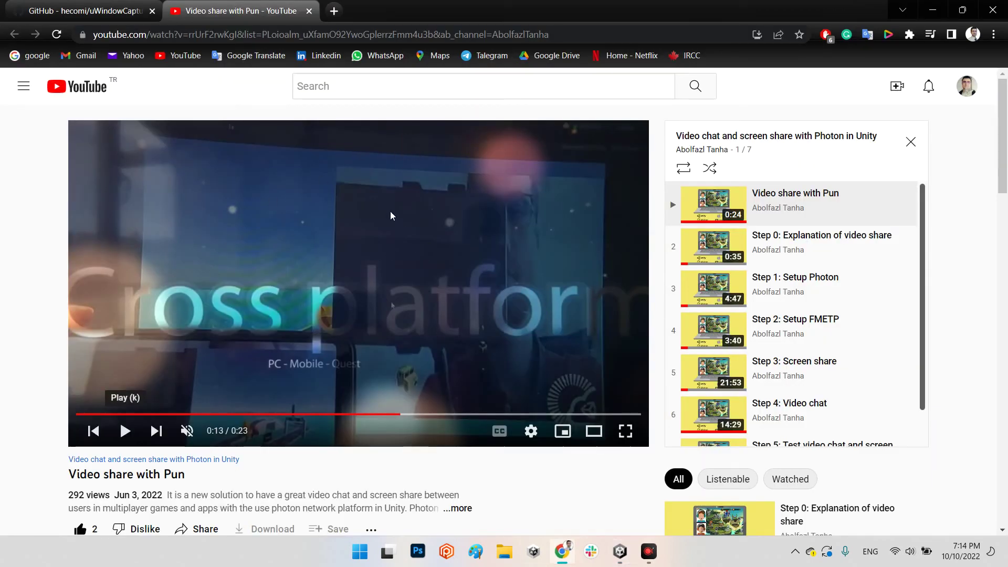